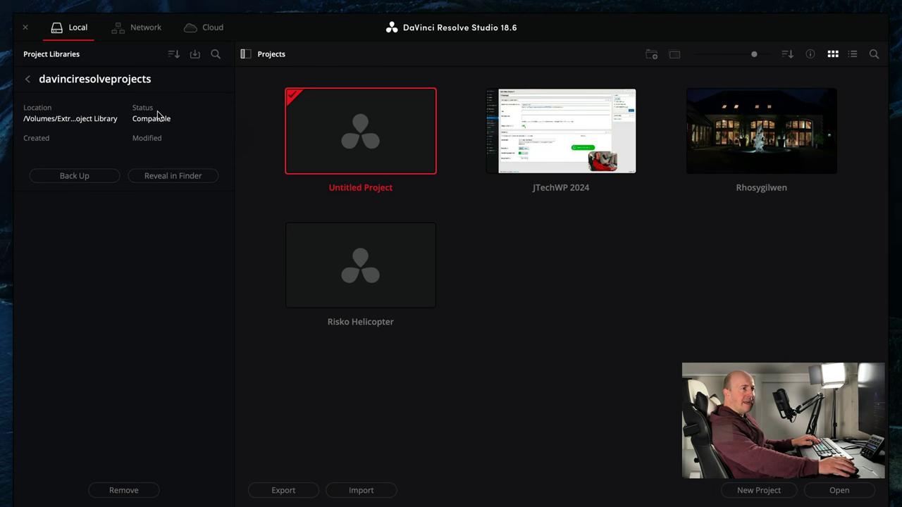
# - Browse the Network and Cloud project libraries, then return to the Local libraries list
pyautogui.click(80, 176)
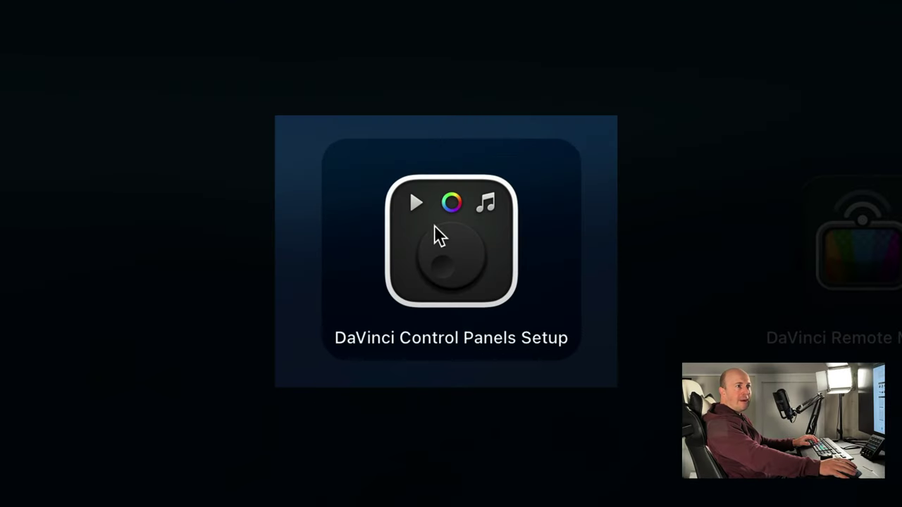
pyautogui.click(402, 163)
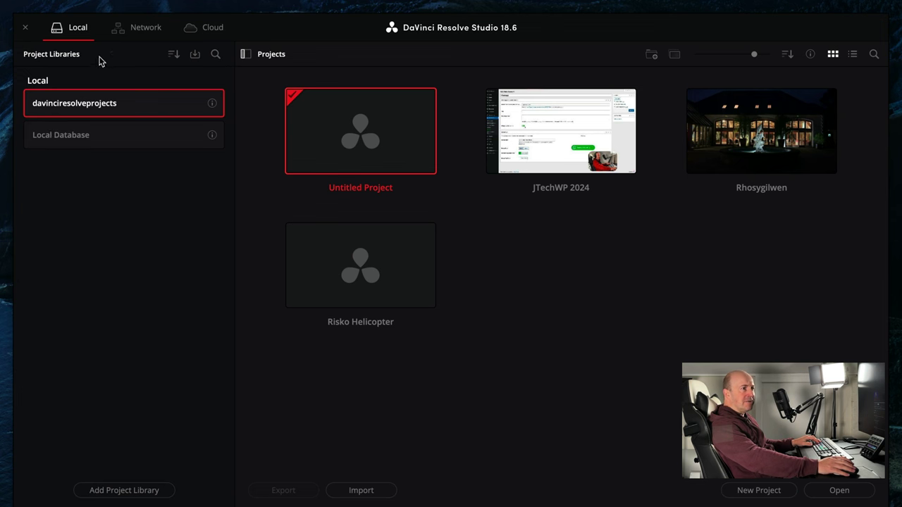
pyautogui.click(155, 32)
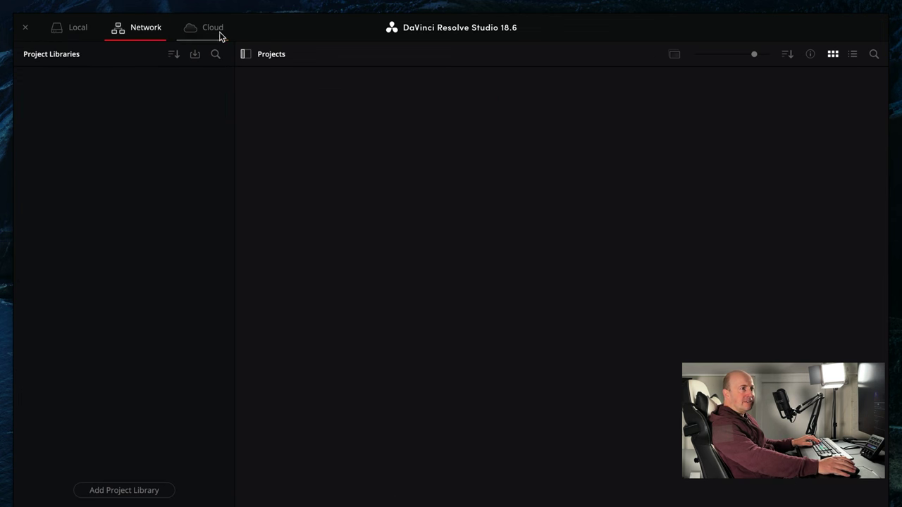
pyautogui.click(217, 37)
pyautogui.click(75, 34)
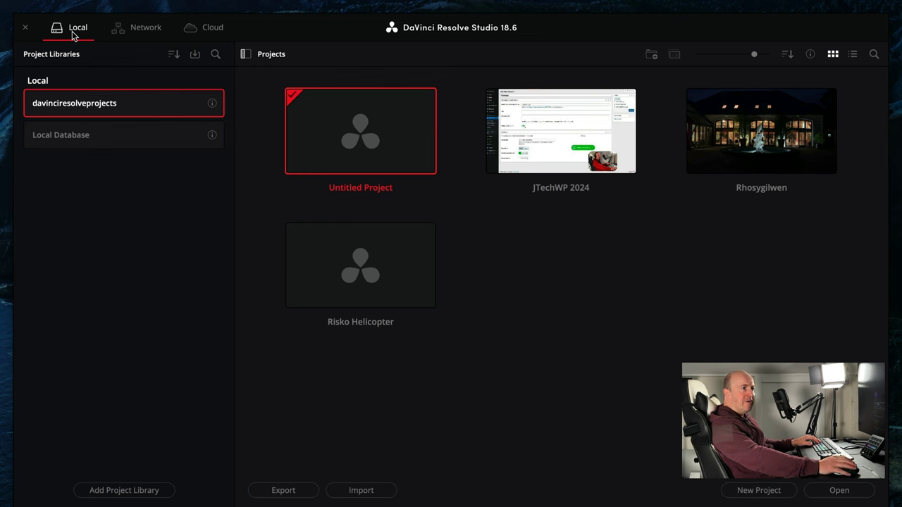
# - Start backing up the davinciresolveprojects library and name the backup '130424 DR backup'
pyautogui.click(213, 105)
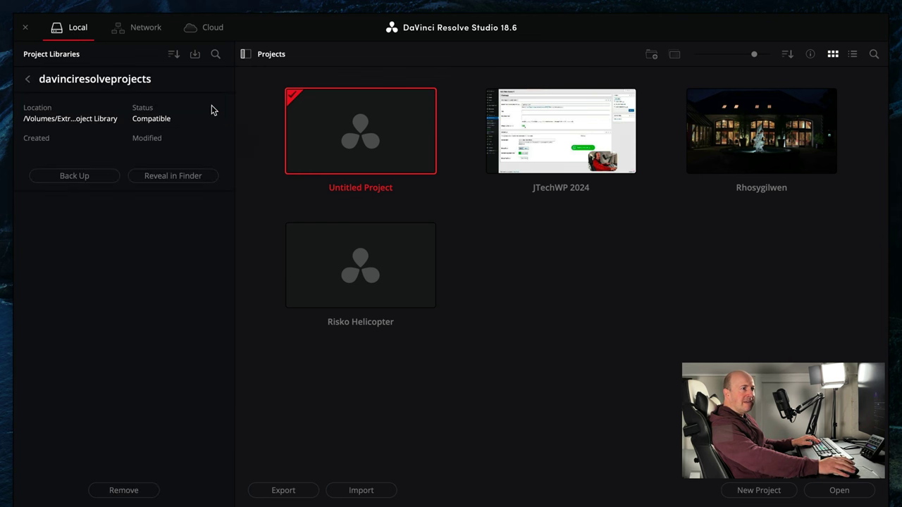
pyautogui.click(81, 177)
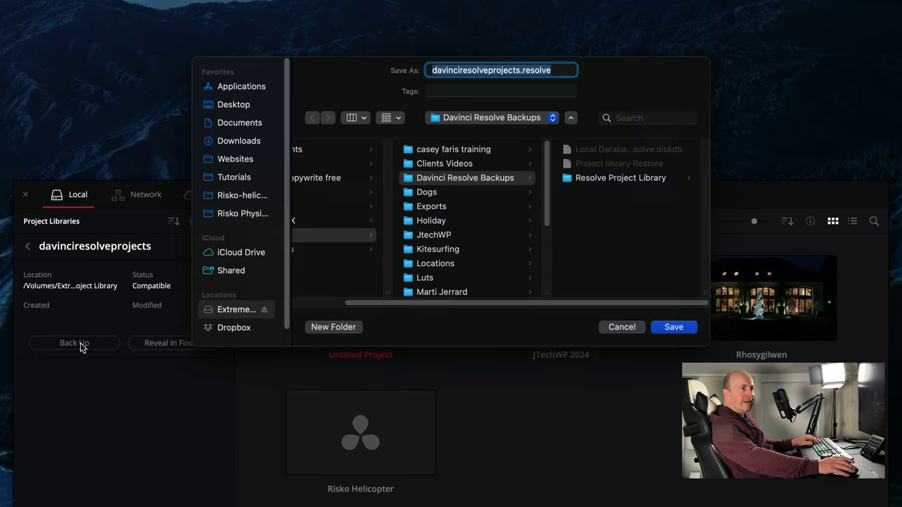
pyautogui.click(489, 71)
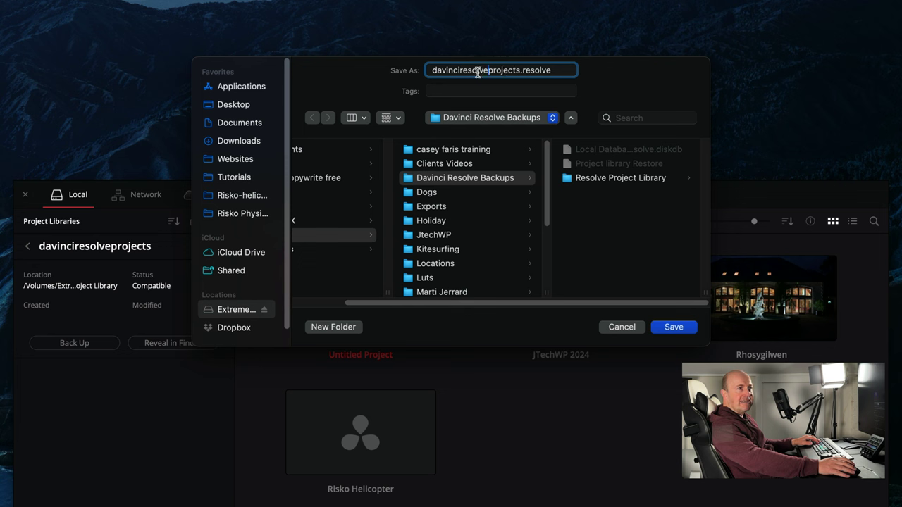
pyautogui.press('super+a')
pyautogui.write('130424')
pyautogui.hscroll(-3, 389, 212)
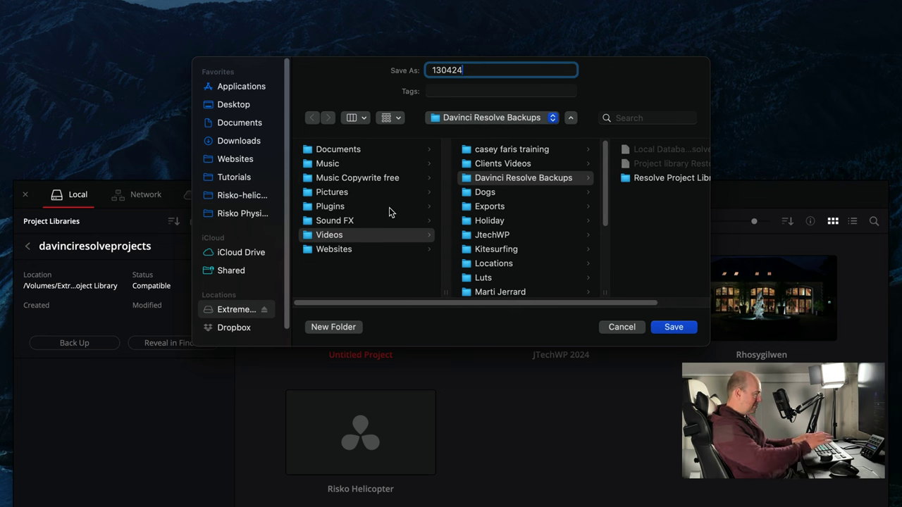
pyautogui.write('DR back')
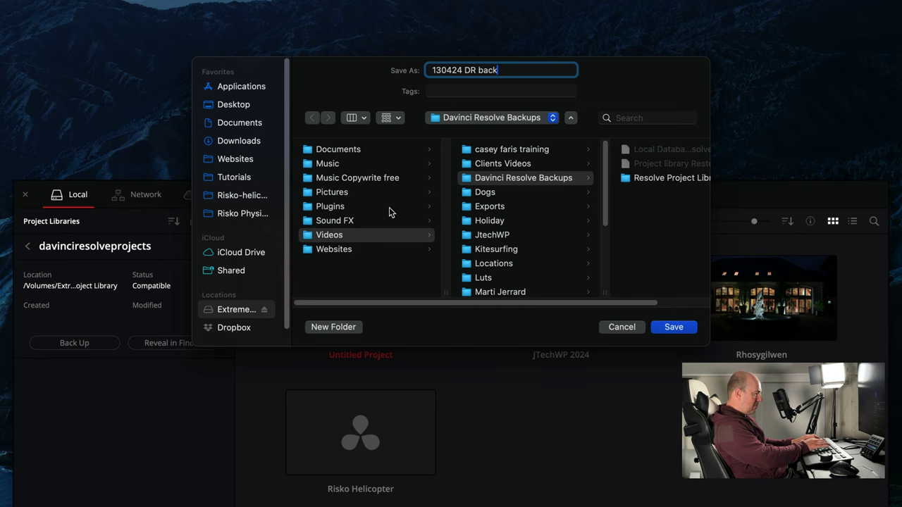
pyautogui.write('up')
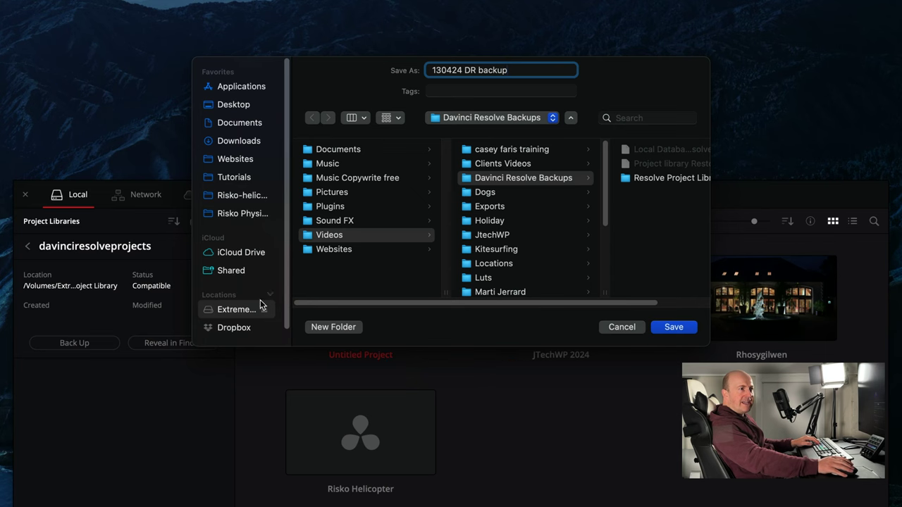
# - Save it in a new 'Backups Davinci Resolve projects' folder under Extreme SSD 4TB > Videos
pyautogui.click(235, 309)
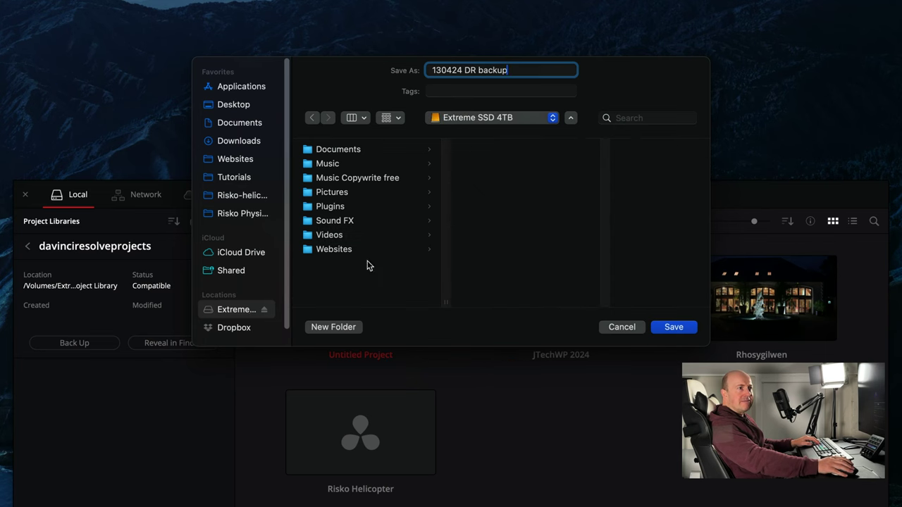
pyautogui.click(329, 235)
pyautogui.click(352, 328)
pyautogui.write('Backups Davince')
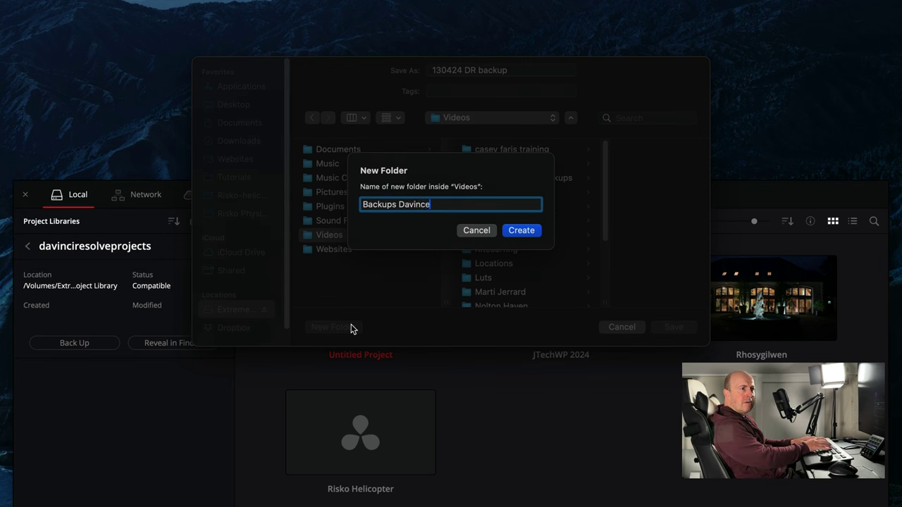
pyautogui.press('BackSpace')
pyautogui.write('i Resolve projects')
pyautogui.press('Return')
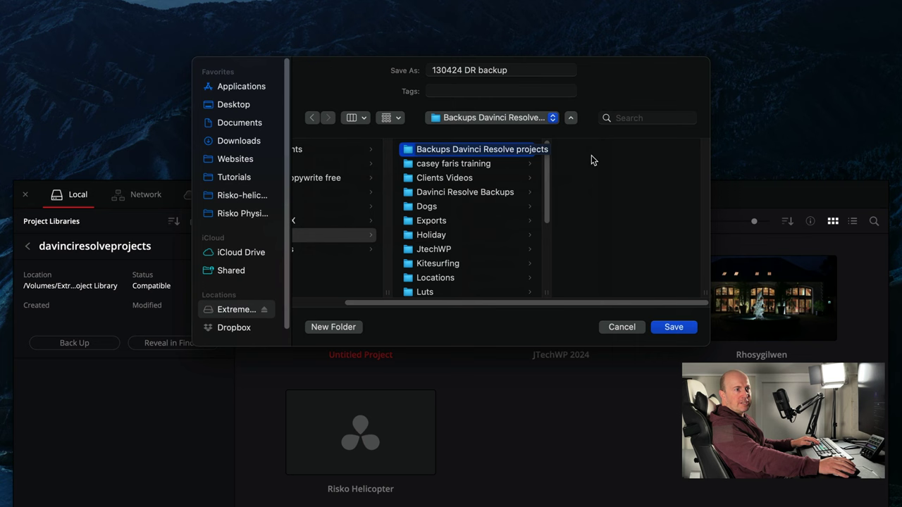
pyautogui.click(673, 326)
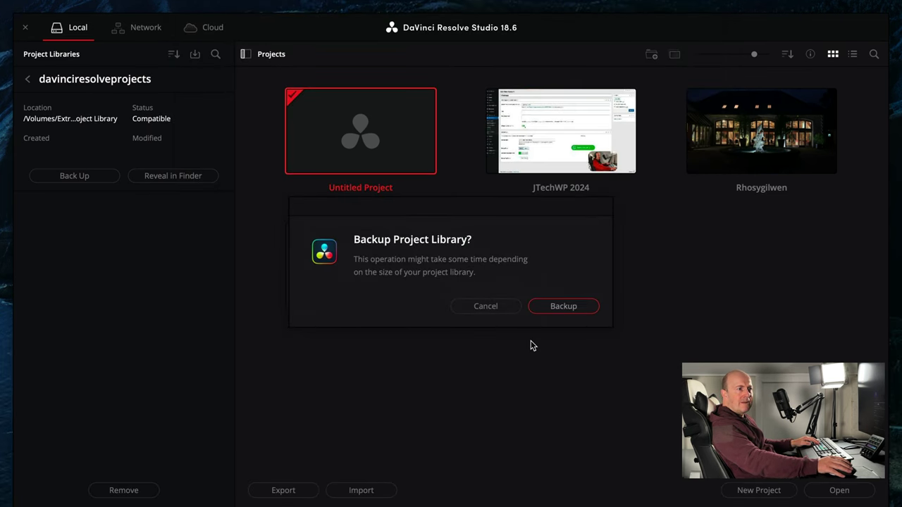
# - Confirm the library backup, then look over the Local Database library details
pyautogui.click(567, 305)
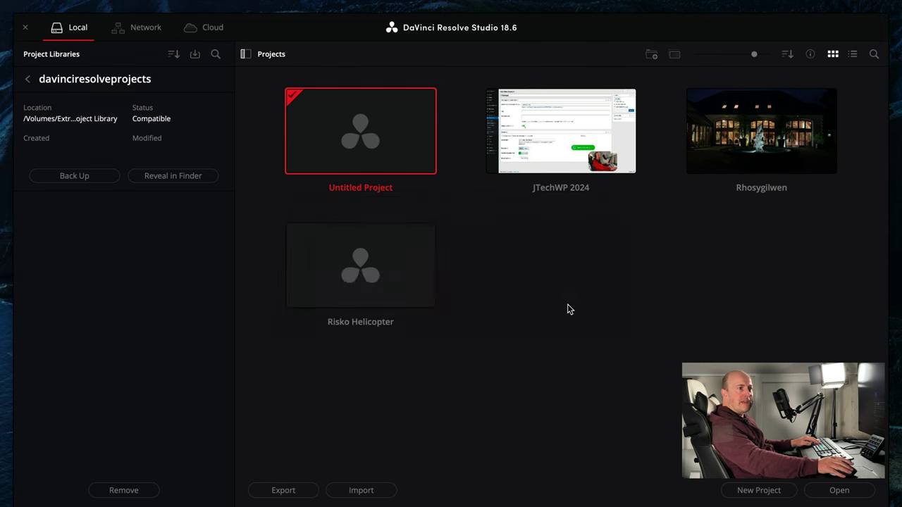
pyautogui.click(563, 292)
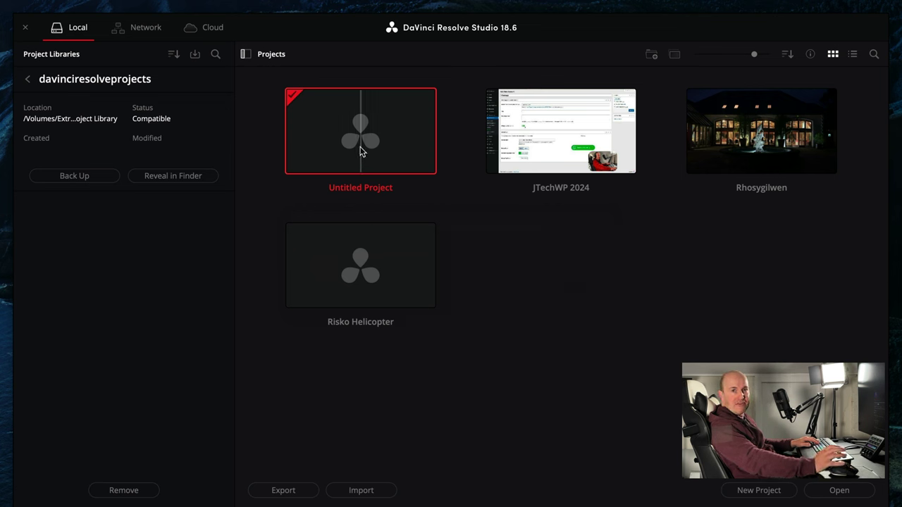
pyautogui.click(27, 79)
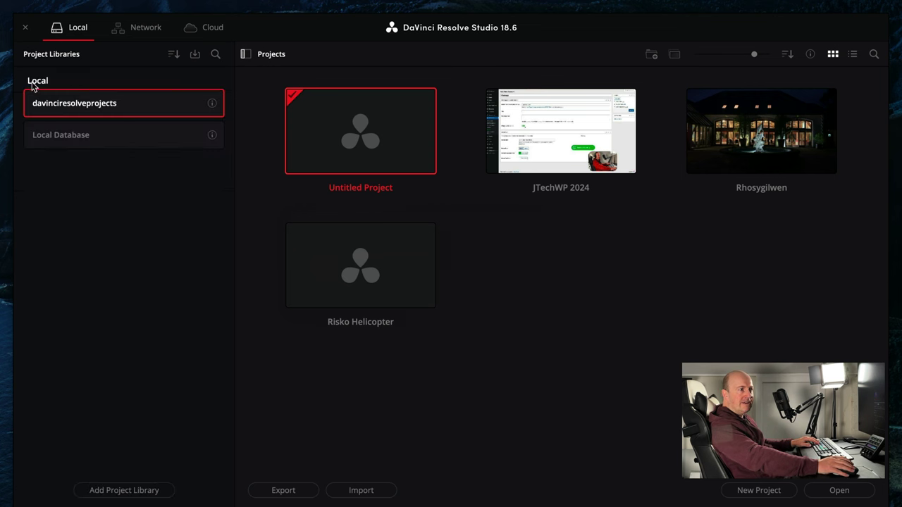
pyautogui.click(117, 136)
pyautogui.click(210, 136)
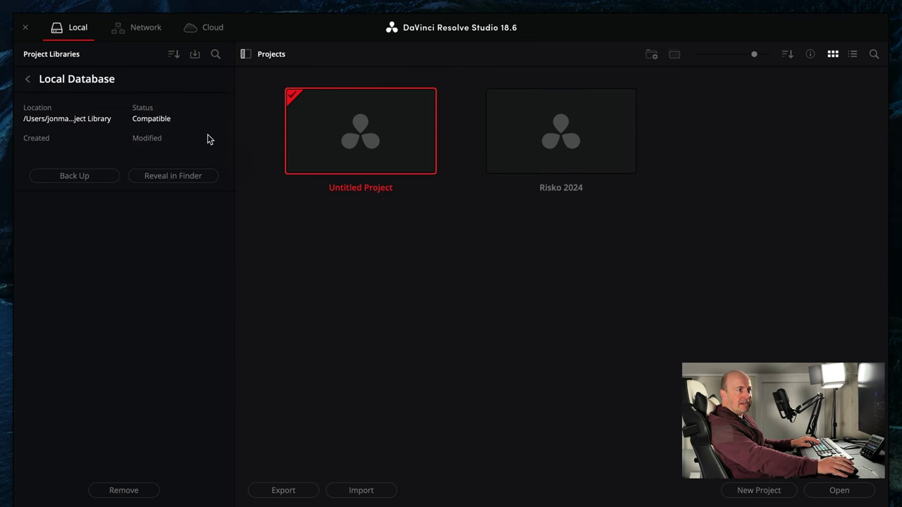
pyautogui.click(52, 177)
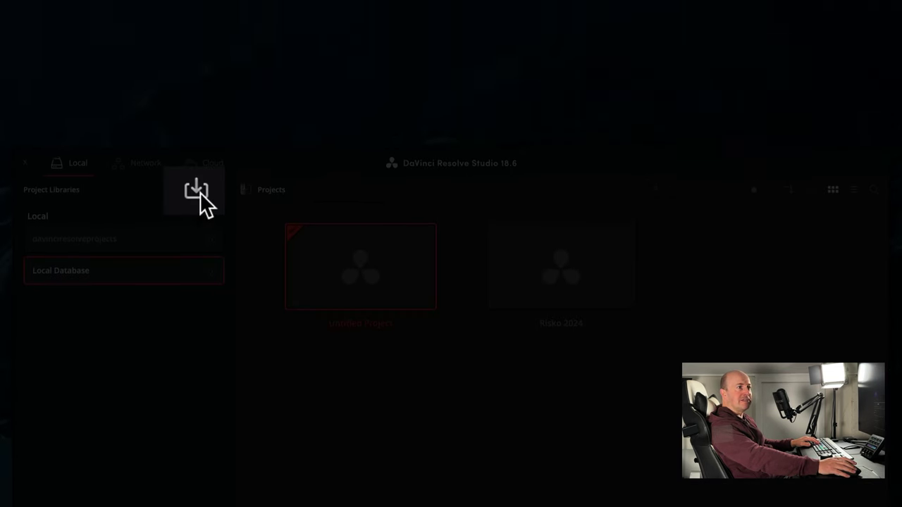
# - Check that '130424 DR backup.diskdb' is available to restore, then cancel without restoring
pyautogui.click(200, 56)
pyautogui.click(636, 126)
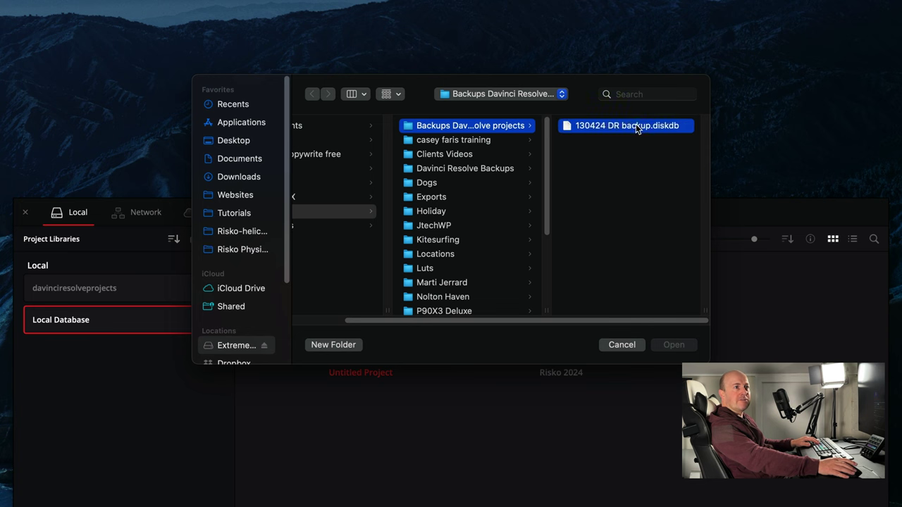
pyautogui.click(620, 345)
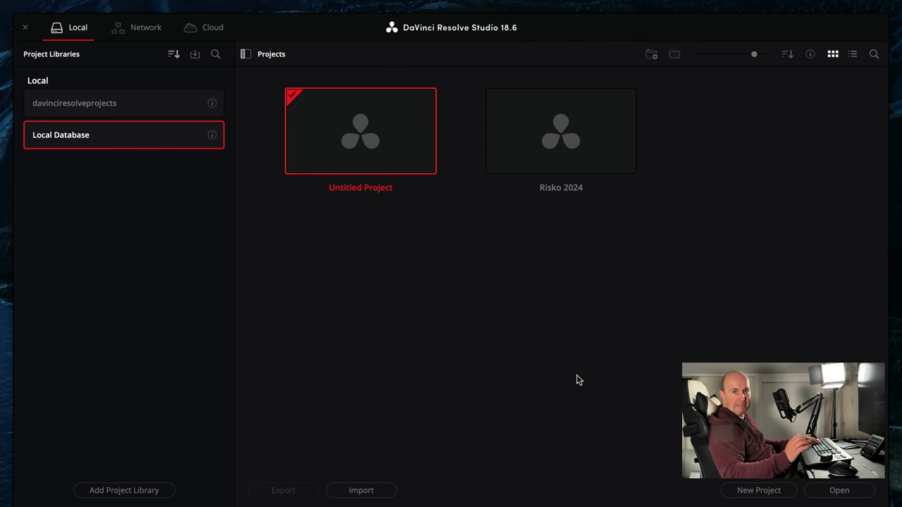
# - Quit DaVinci Resolve Studio and launch DaVinci Control Panels Setup from Launchpad
pyautogui.press('super+q')
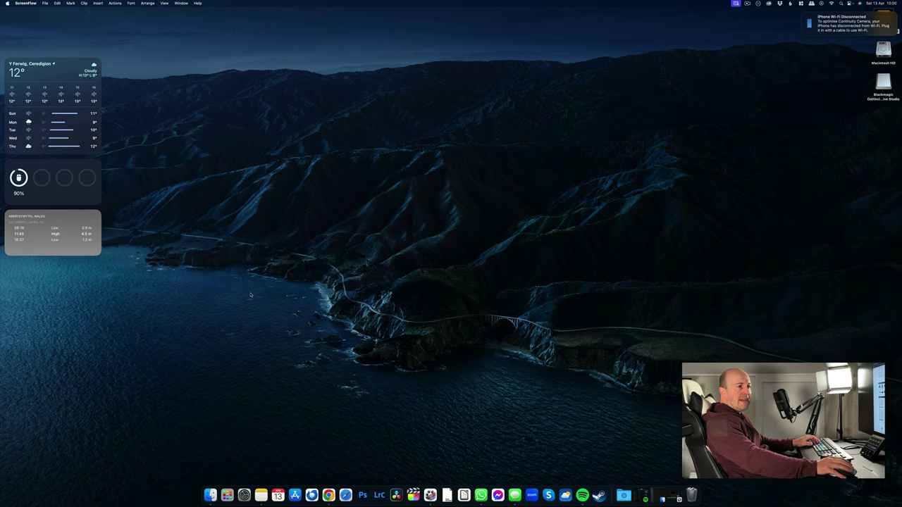
pyautogui.click(227, 496)
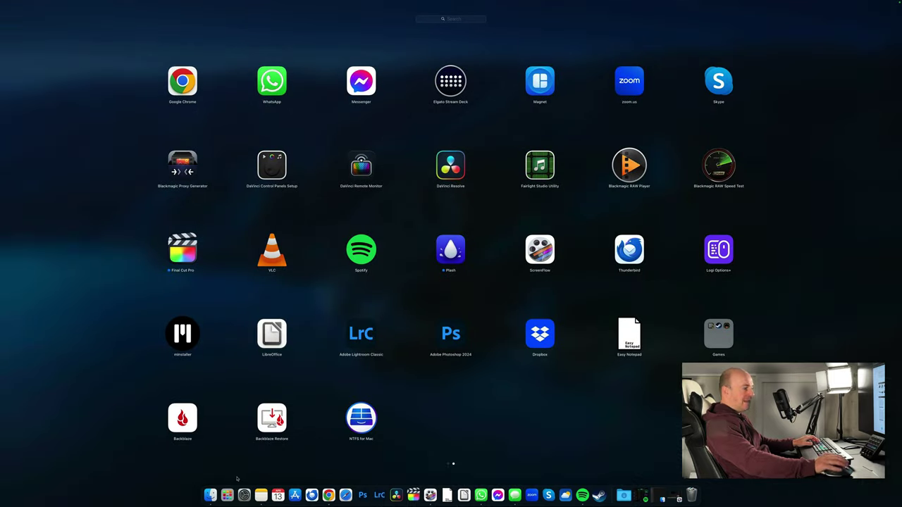
pyautogui.write('davo')
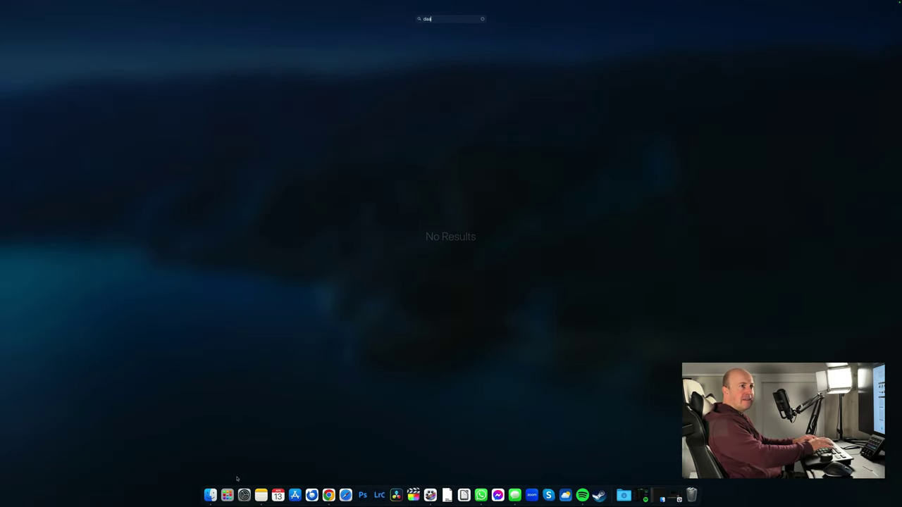
pyautogui.press('BackSpace')
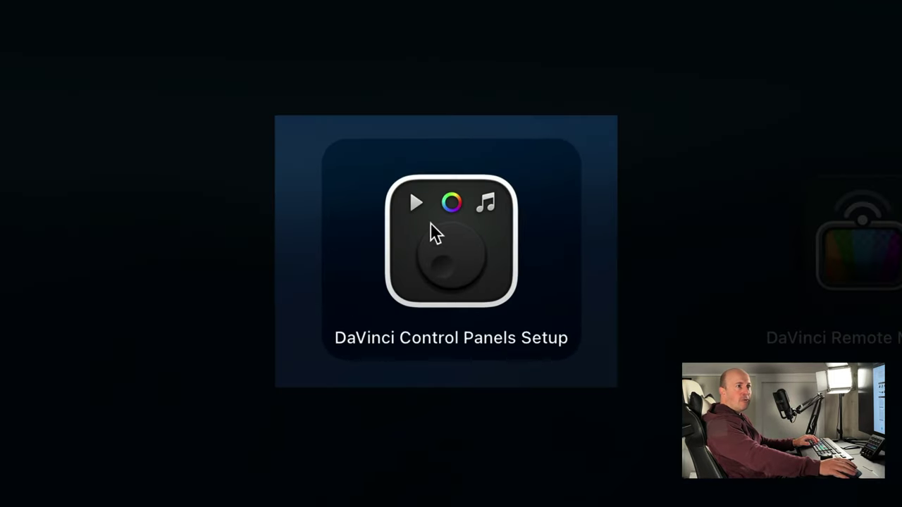
pyautogui.click(446, 245)
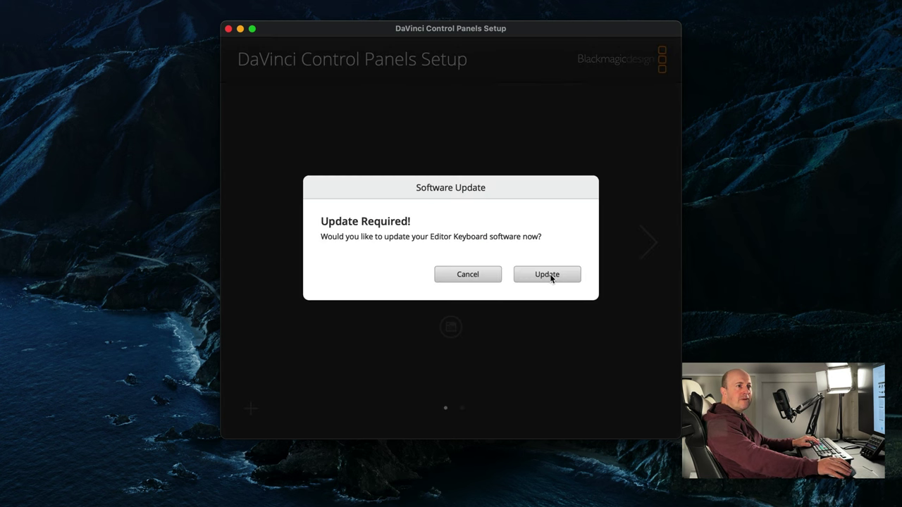
# - Update the Editor Keyboard software and review the Mini Panel setup without changes
pyautogui.click(549, 276)
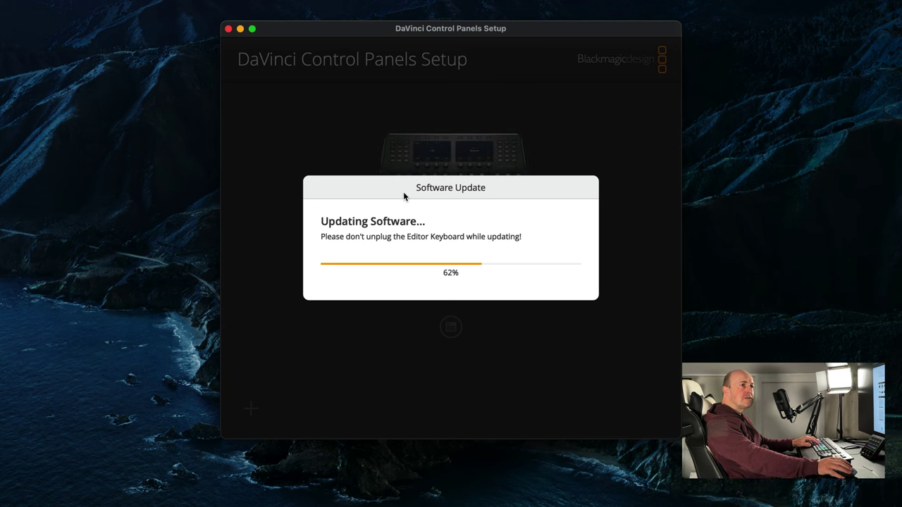
pyautogui.click(550, 283)
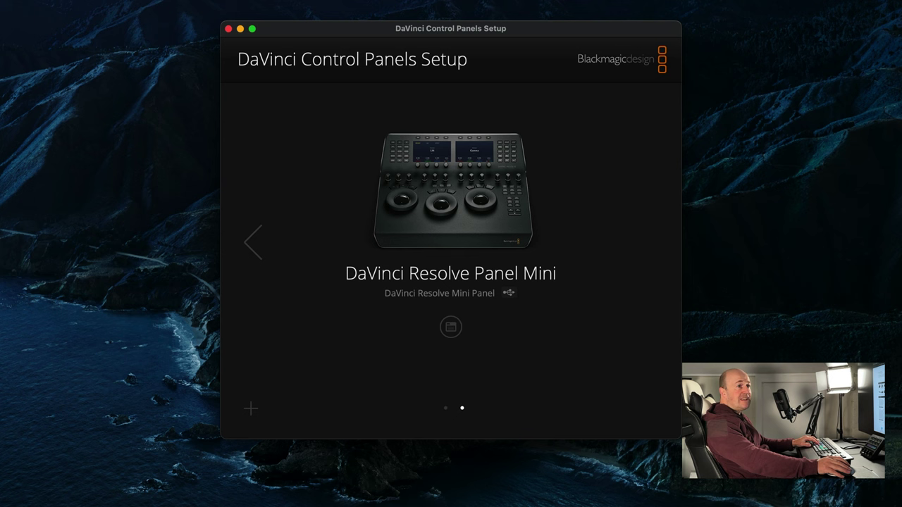
pyautogui.click(455, 332)
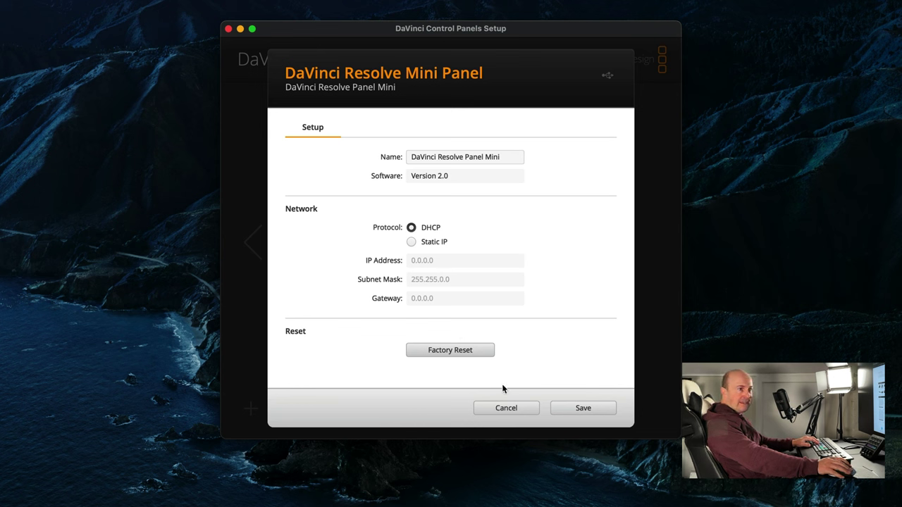
pyautogui.click(506, 409)
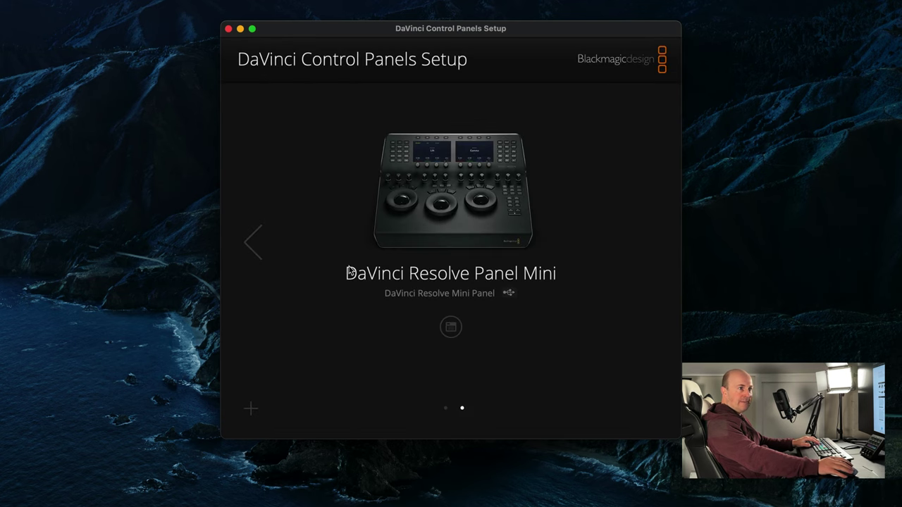
# - Quit DaVinci Control Panels Setup
pyautogui.click(228, 29)
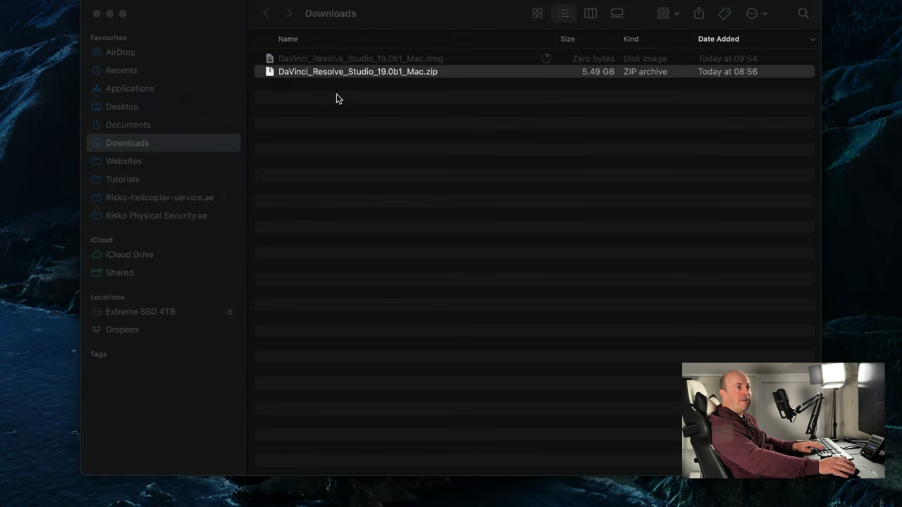
# - Move the DaVinci_Resolve_Studio_19.0b1_Mac.zip archive to the Bin
pyautogui.click(383, 72)
pyautogui.rightClick(382, 71)
pyautogui.click(413, 115)
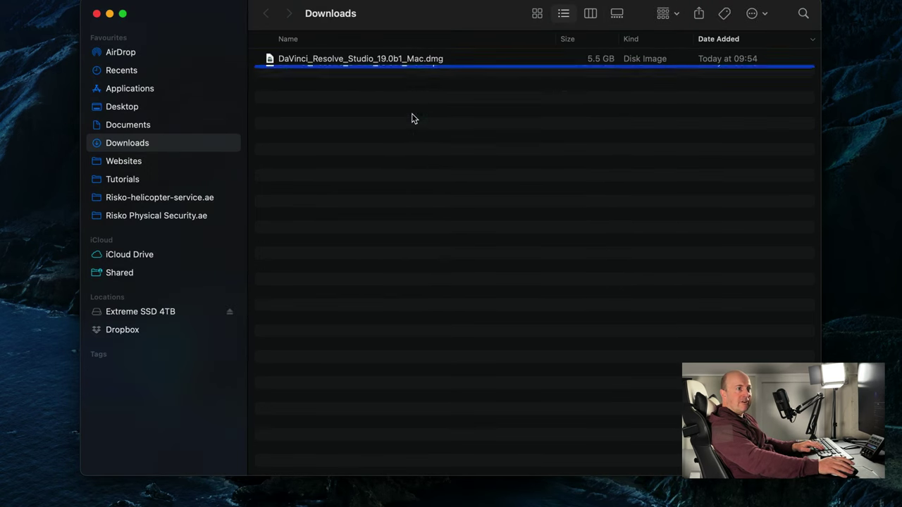
# - Mount the disk image and run Install Resolve 19.0.0b, accepting the licence, onto Macintosh HD
pyautogui.click(350, 62)
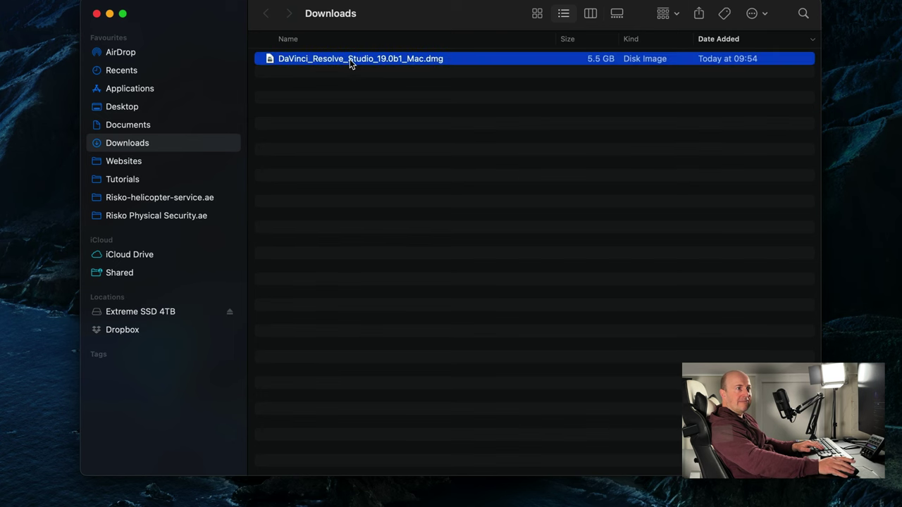
pyautogui.doubleClick(351, 62)
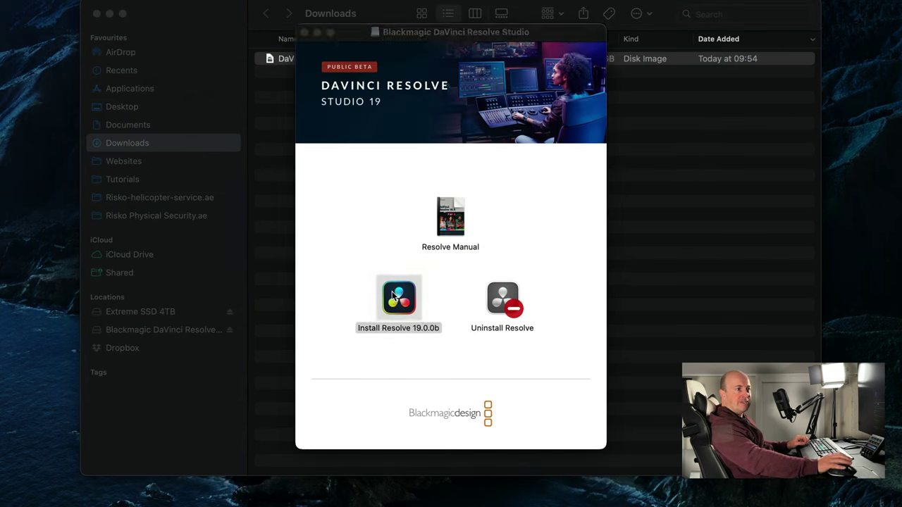
pyautogui.doubleClick(393, 296)
pyautogui.click(623, 300)
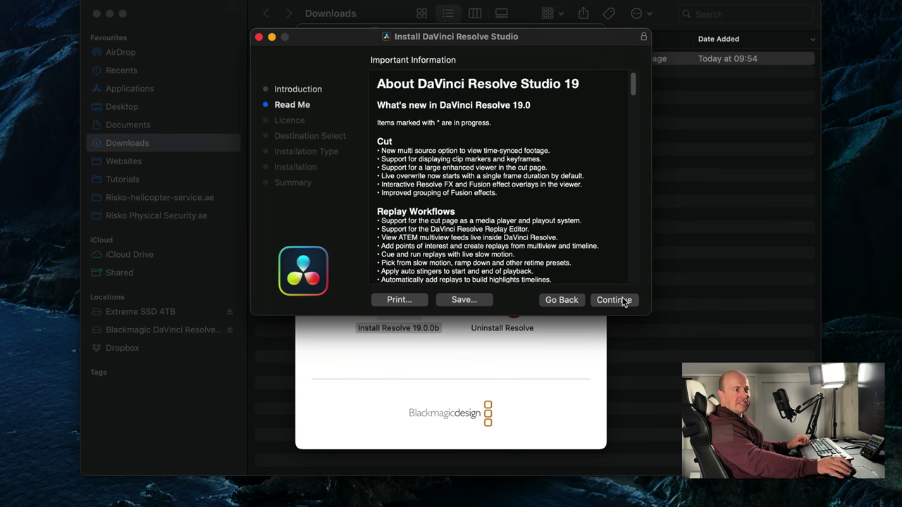
pyautogui.click(614, 301)
pyautogui.click(614, 301)
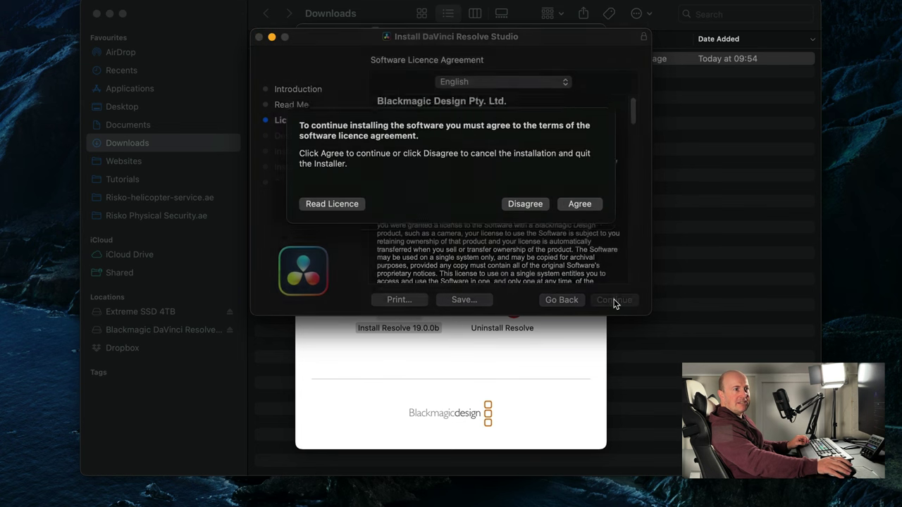
pyautogui.click(579, 211)
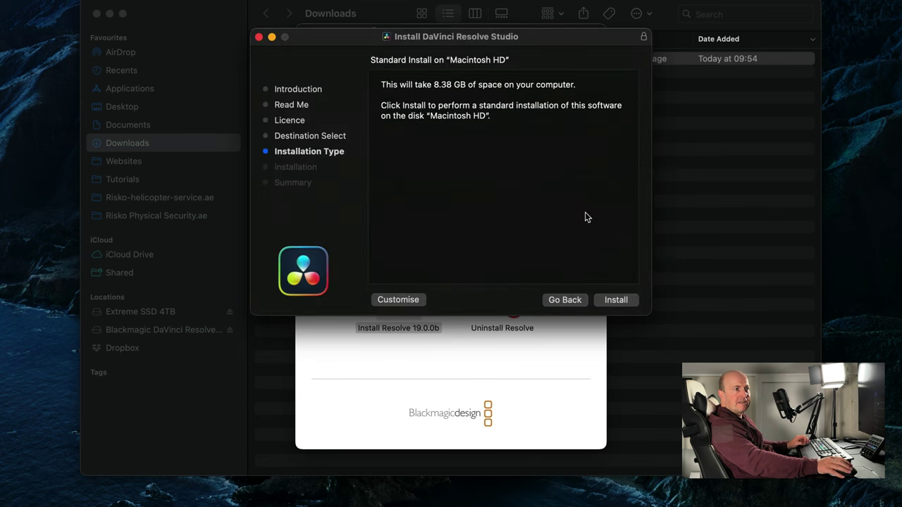
pyautogui.click(615, 301)
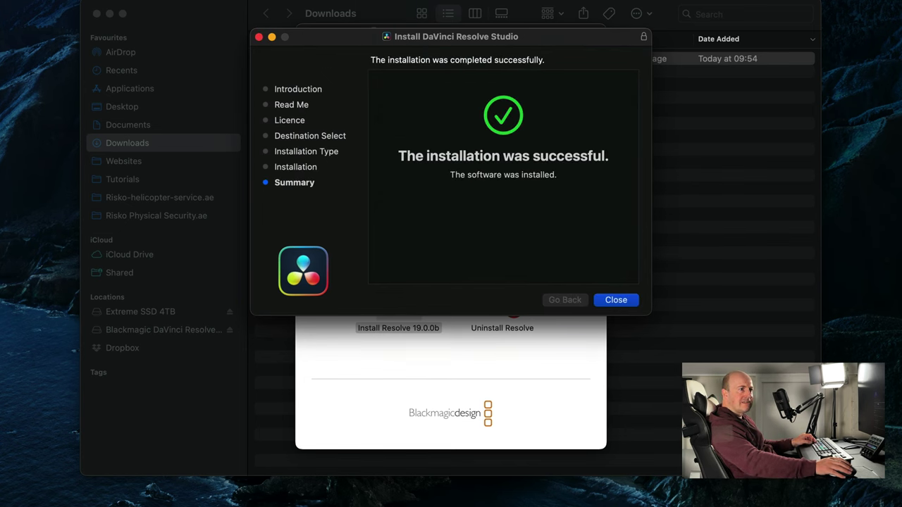
# - Close the finished installer, move it to the Bin, and close the disk image window
pyautogui.click(616, 300)
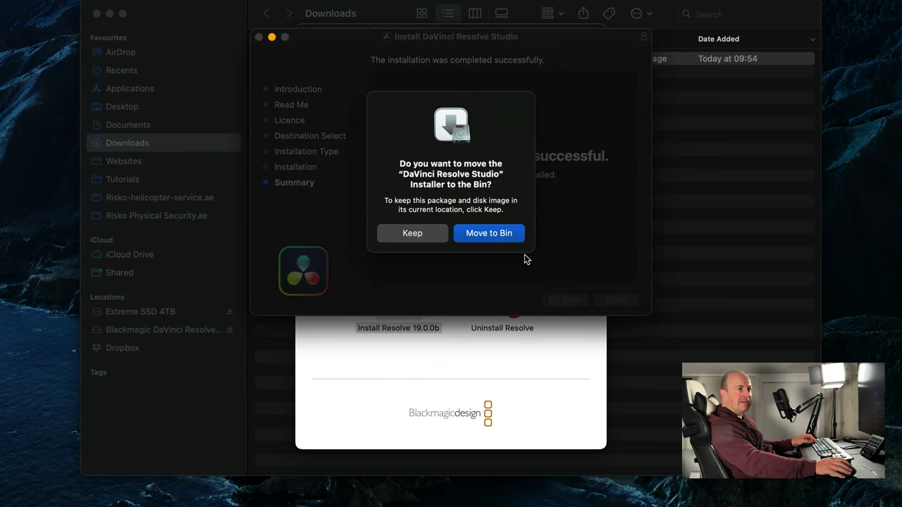
pyautogui.click(489, 233)
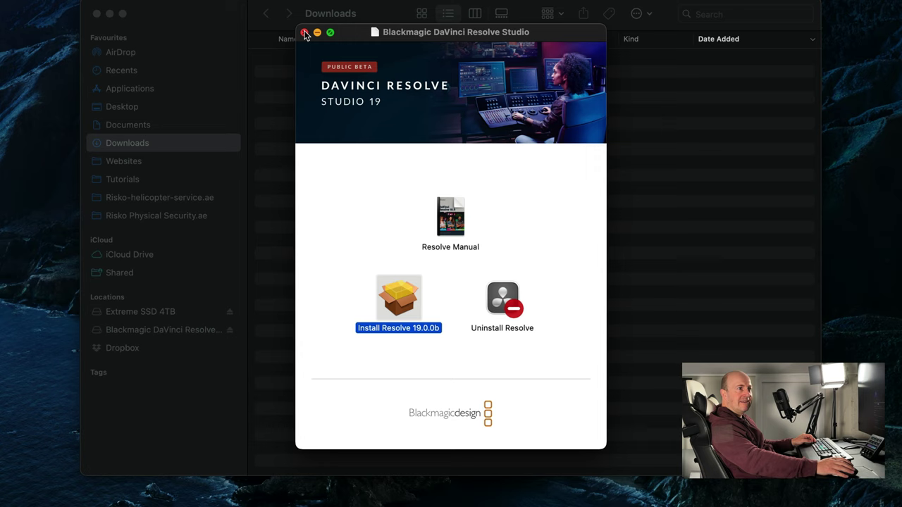
pyautogui.click(305, 33)
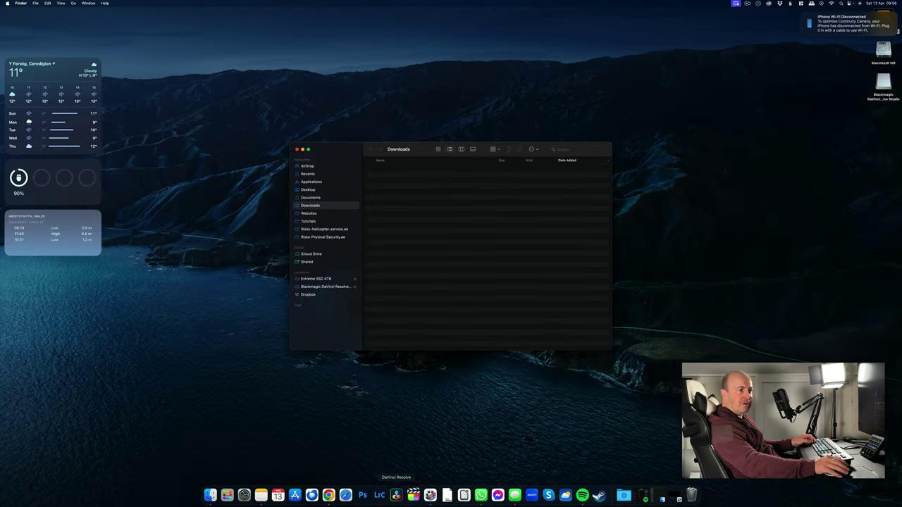
# - Launch DaVinci Resolve Studio 19 and get past the What's new and Start welcome screens
pyautogui.click(396, 495)
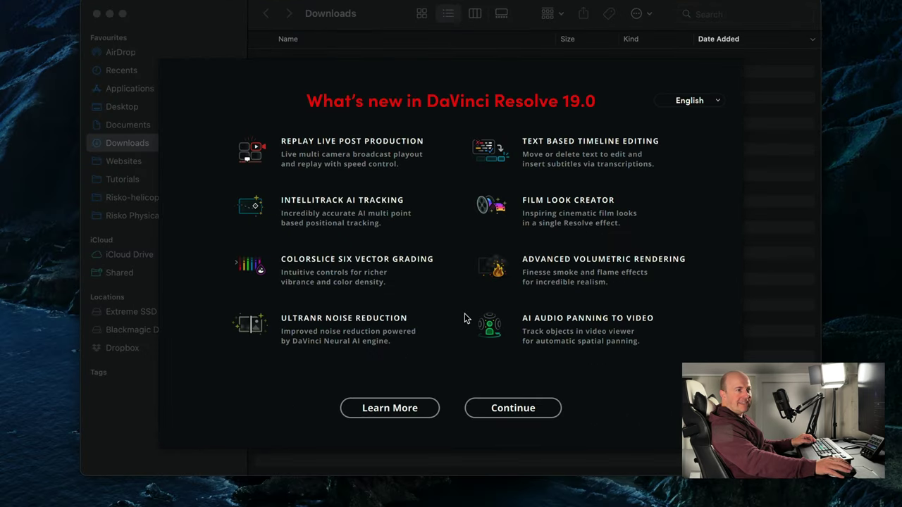
pyautogui.click(526, 410)
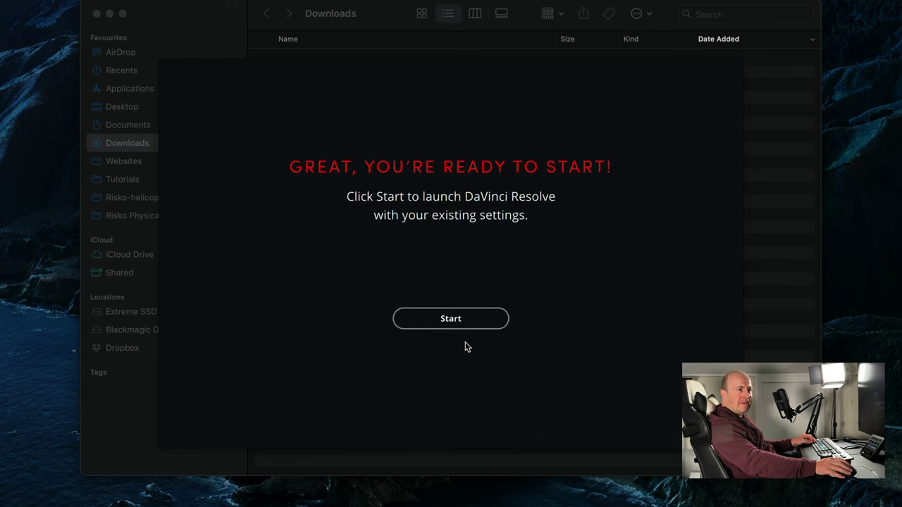
pyautogui.click(459, 322)
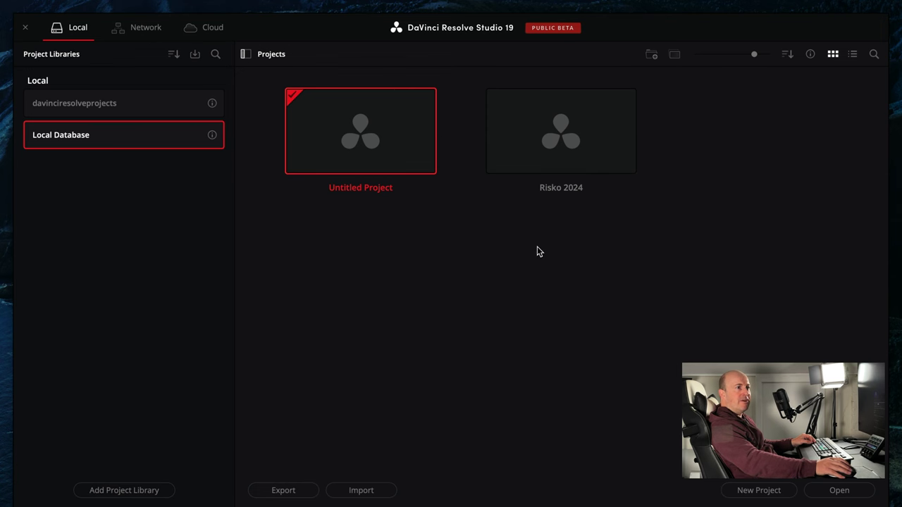
# - Open the Risko 2024 project from the Project Manager
pyautogui.doubleClick(570, 125)
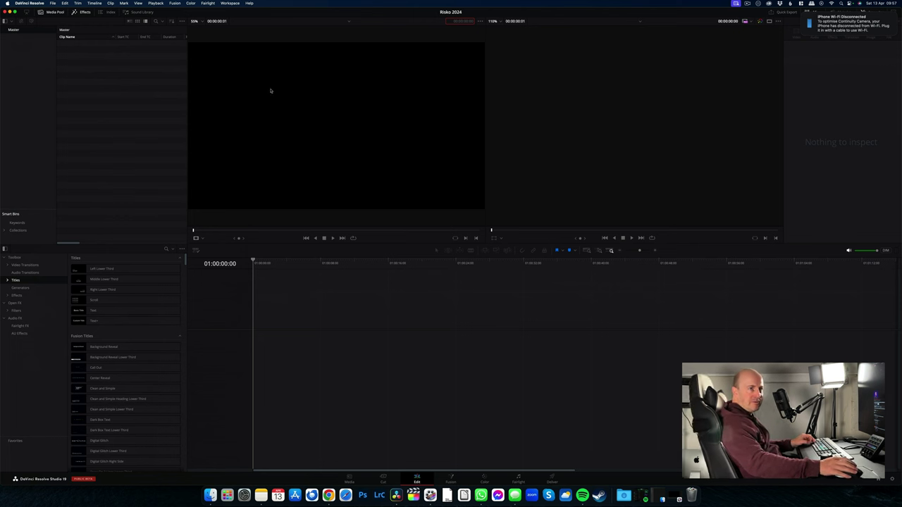